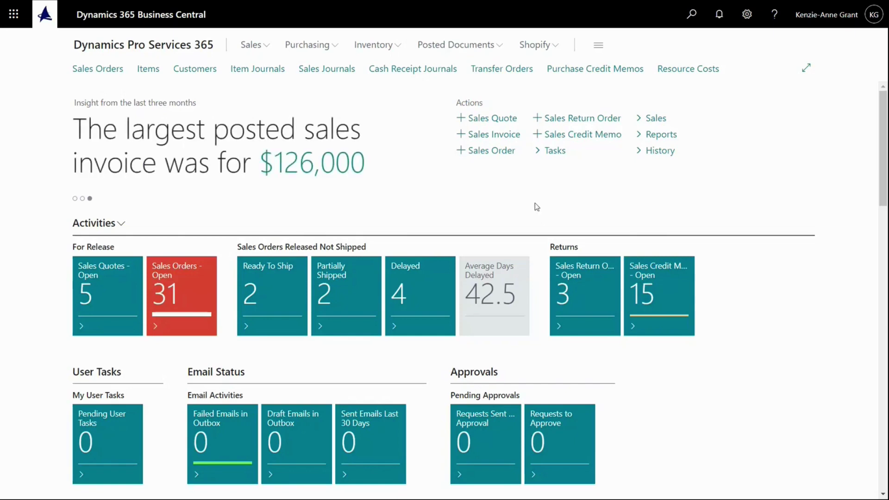
# Search Tell Me for 'sales credit memo' and open the Sales Credit Memos list
pyautogui.click(691, 13)
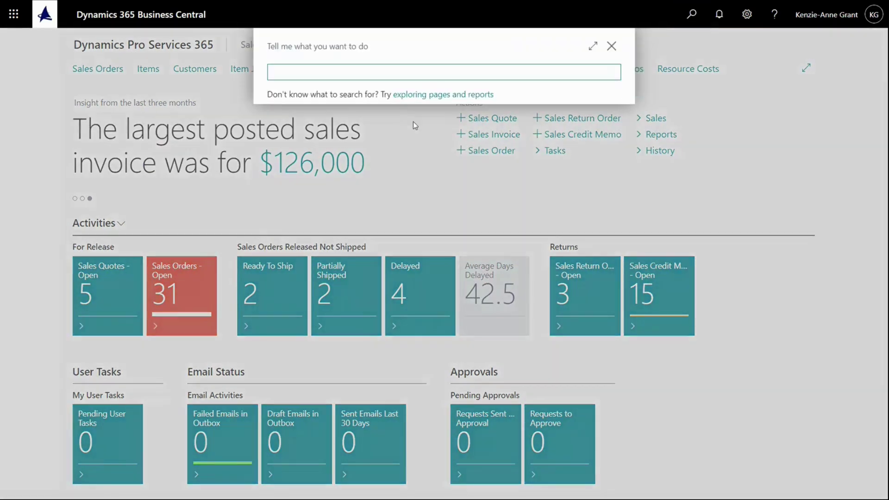
pyautogui.write('sales credit me')
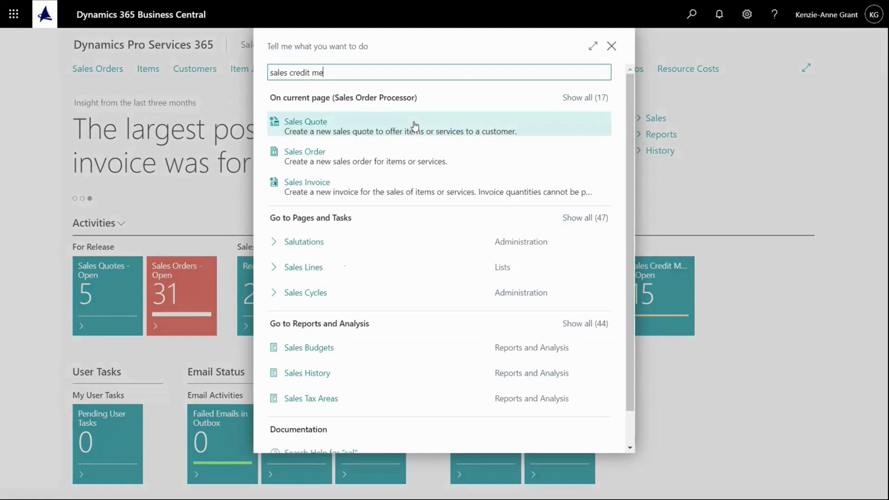
pyautogui.write('mo')
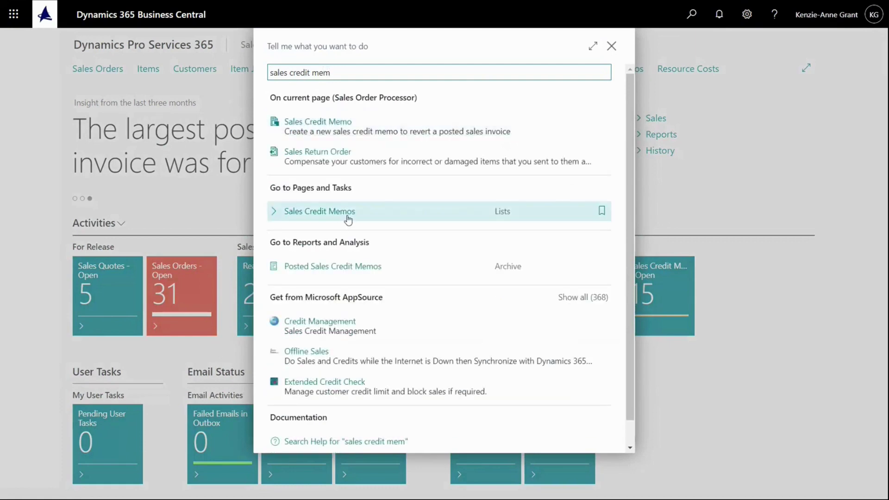
pyautogui.click(346, 217)
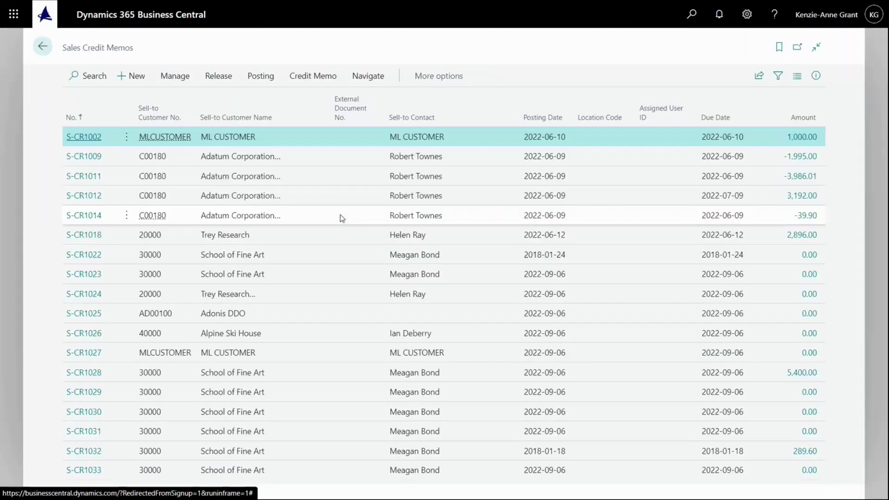
# Create a new sales credit memo with customer 30000 School of Fine Art selected from the lookup
pyautogui.click(132, 78)
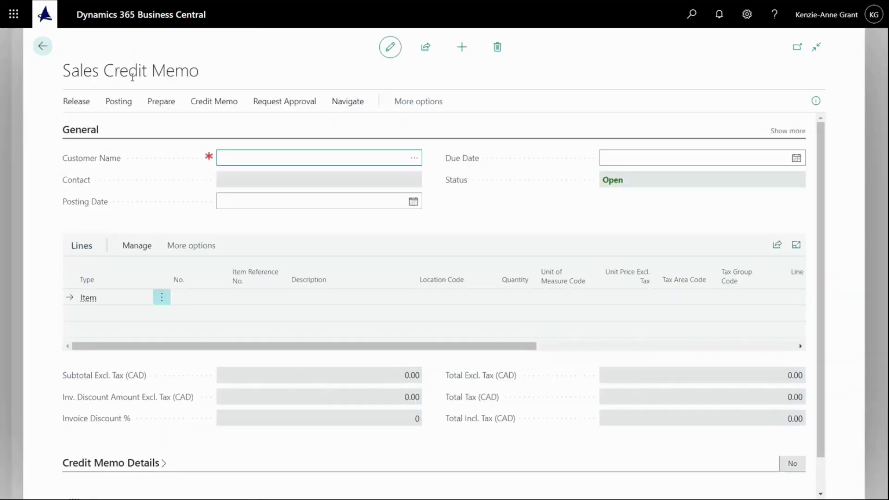
pyautogui.click(415, 159)
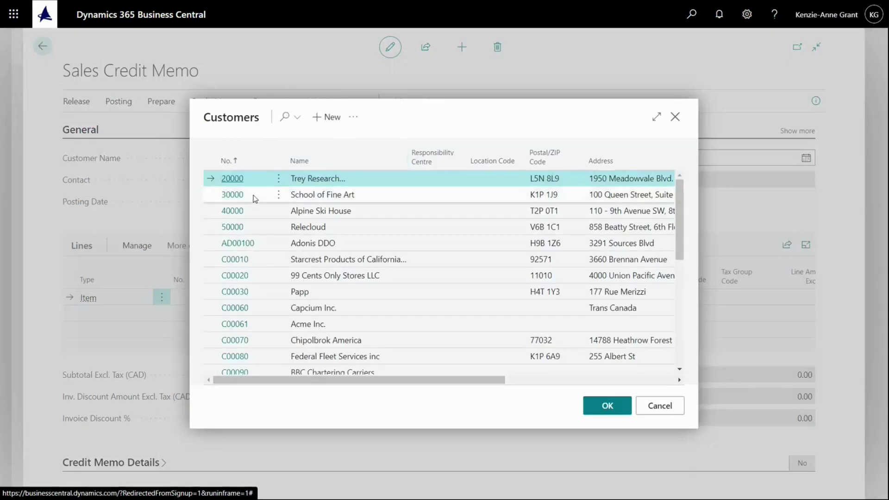
pyautogui.click(254, 198)
pyautogui.click(605, 407)
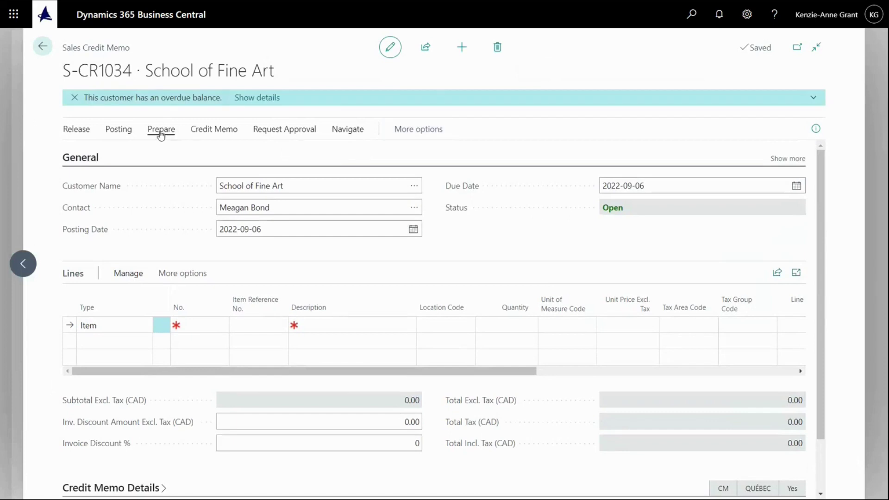
# Use Copy Document to pick posted invoice PS-INV103196, found by searching '1031'
pyautogui.click(160, 132)
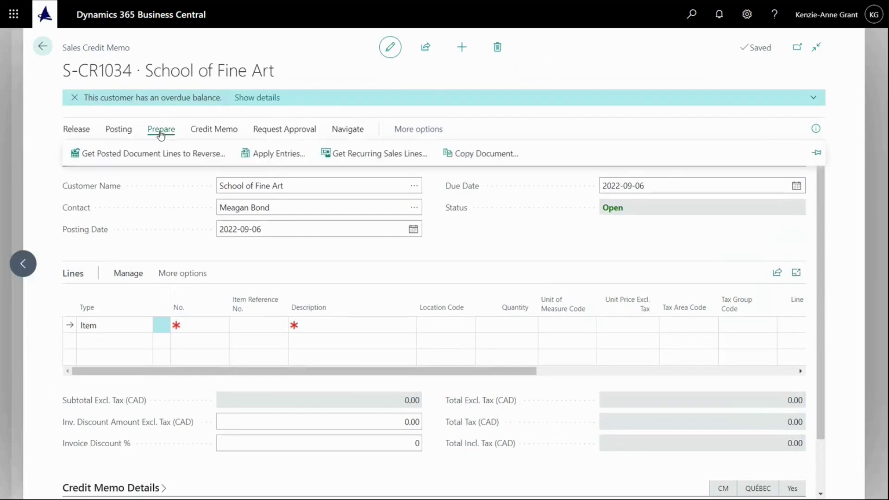
pyautogui.click(481, 155)
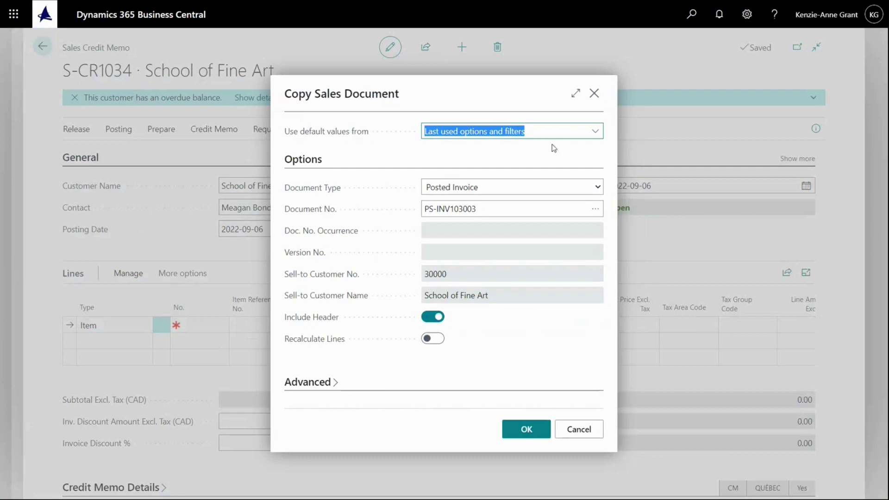
pyautogui.click(594, 209)
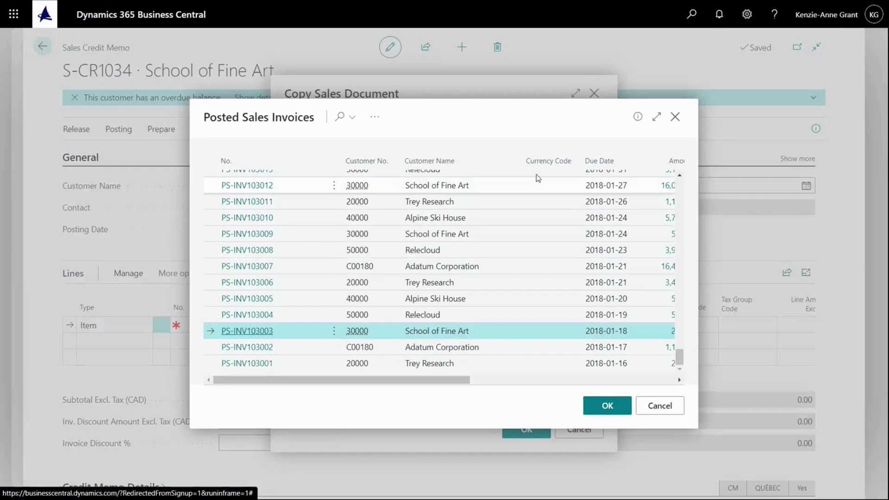
pyautogui.click(341, 118)
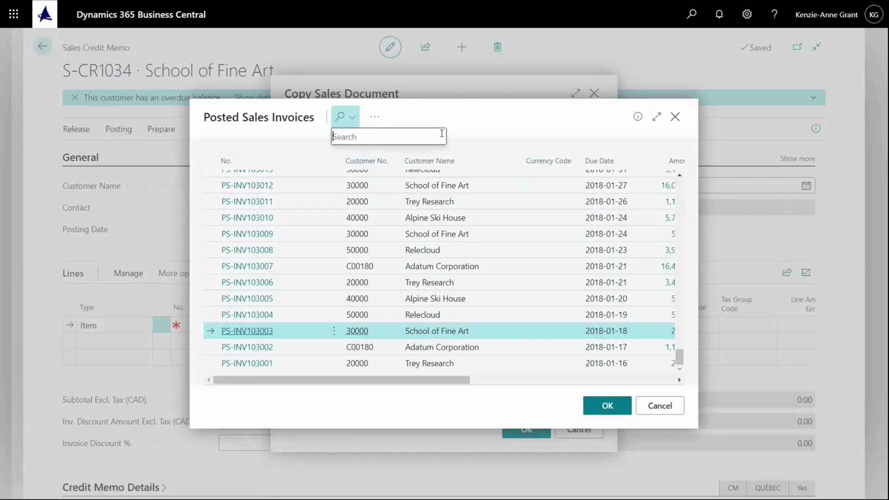
pyautogui.write('103')
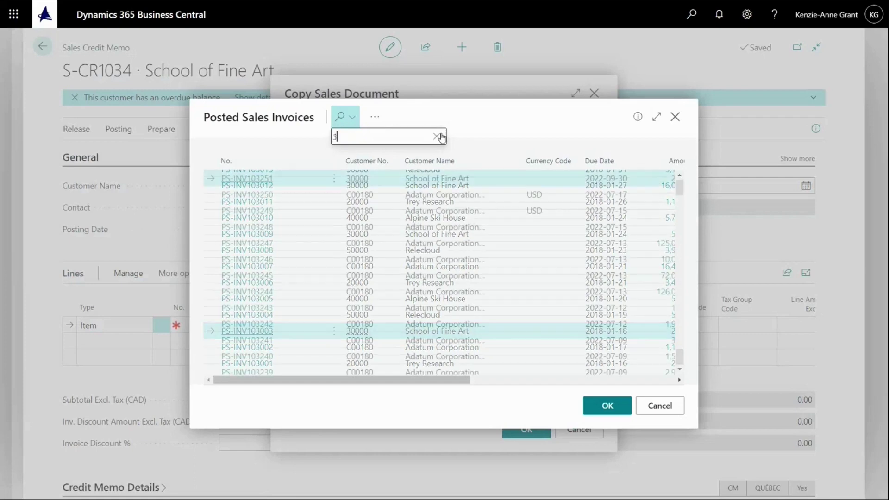
pyautogui.write('1')
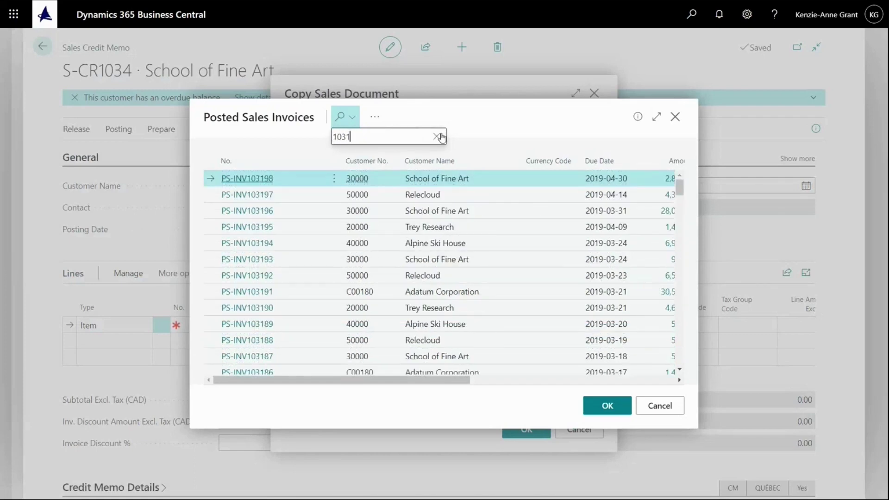
pyautogui.click(239, 211)
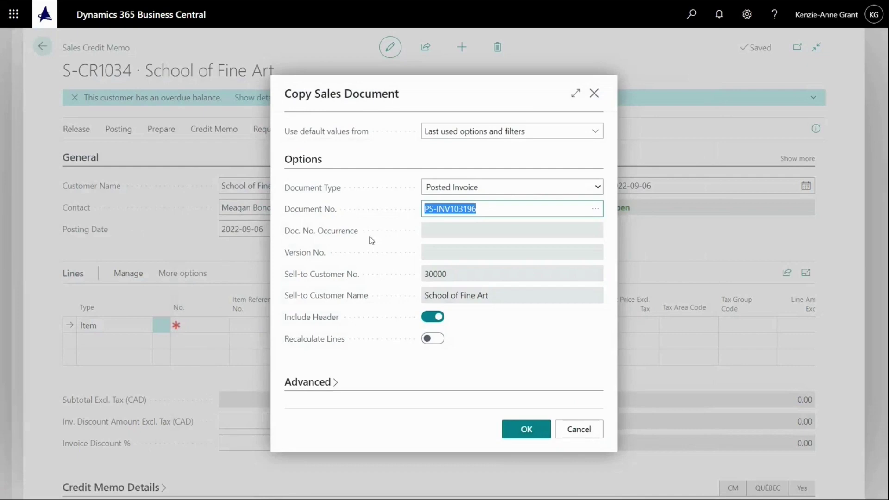
# Confirm the invoice copy and delete the copied ATLANTA Whiteboard (1996-S) line
pyautogui.click(526, 429)
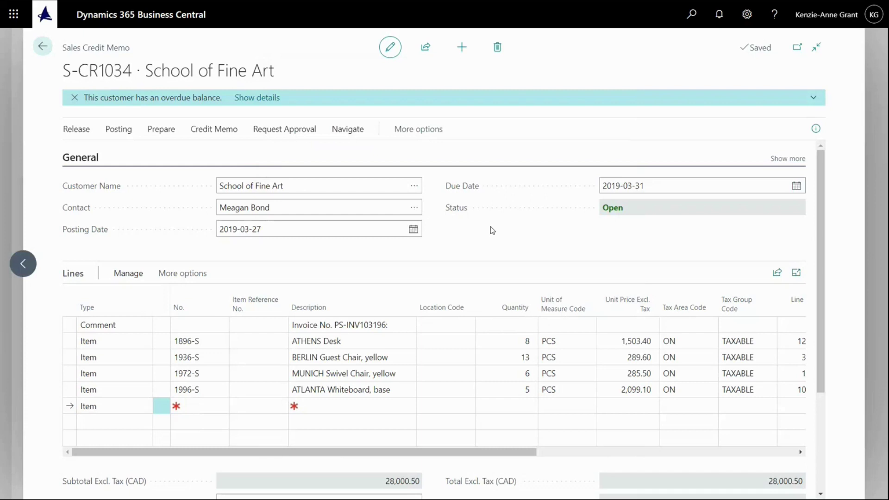
pyautogui.click(227, 391)
pyautogui.click(222, 390)
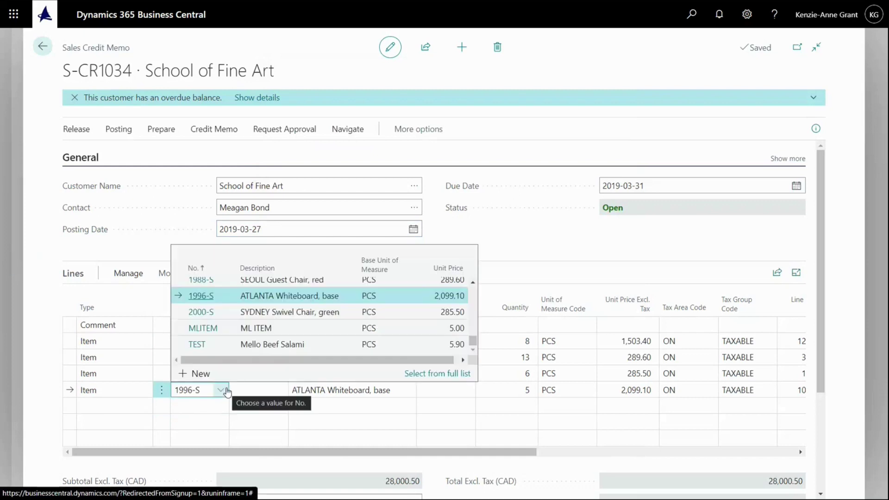
pyautogui.click(128, 274)
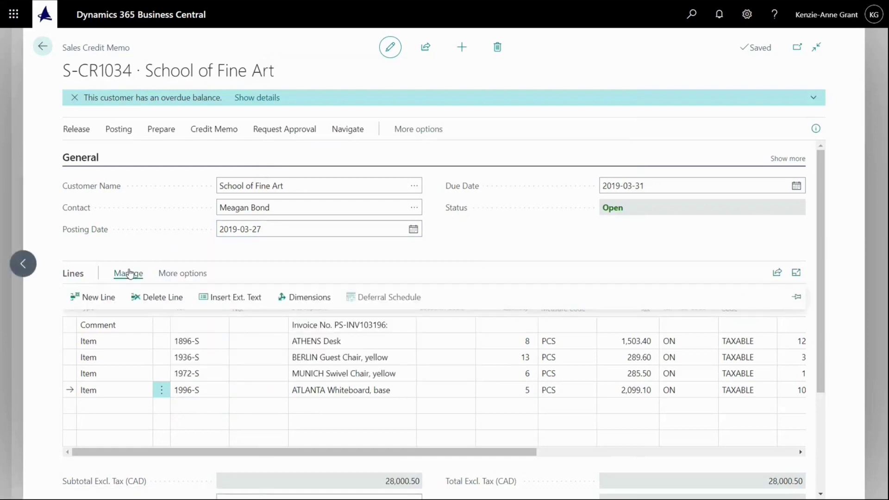
pyautogui.click(169, 297)
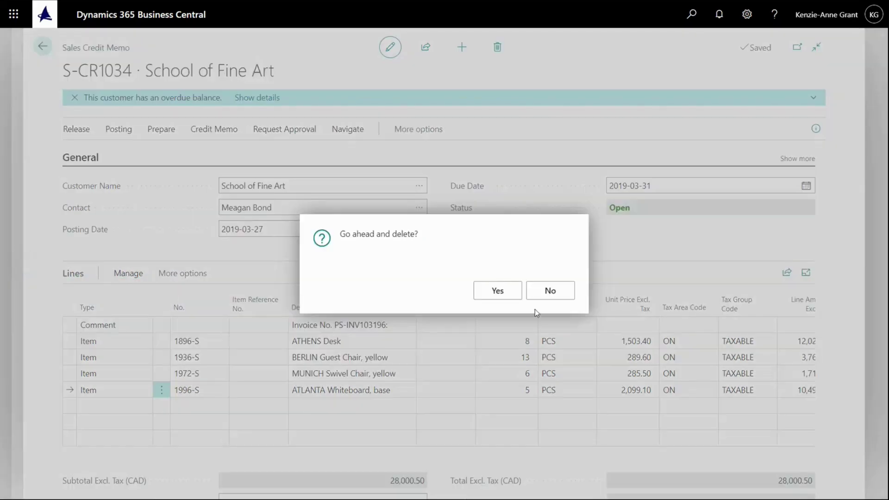
pyautogui.click(493, 291)
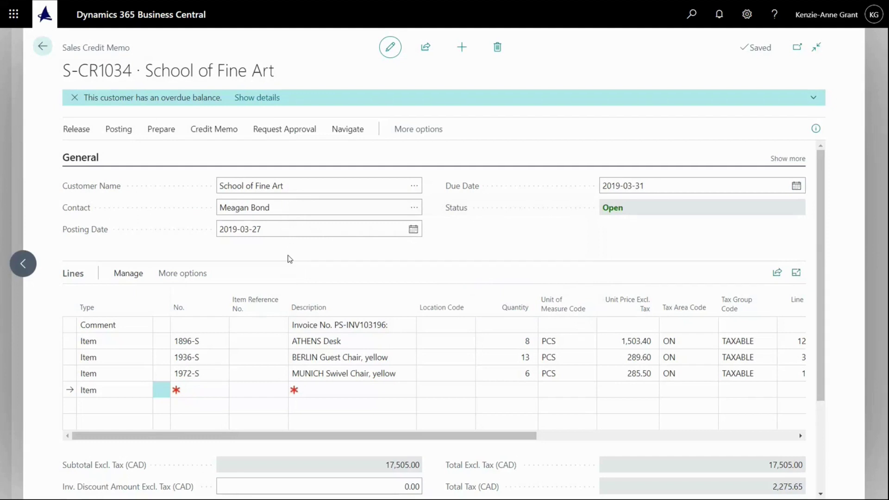
# Delete the MUNICH Swivel Chair line, leaving 15,792.00 excluding tax
pyautogui.click(156, 376)
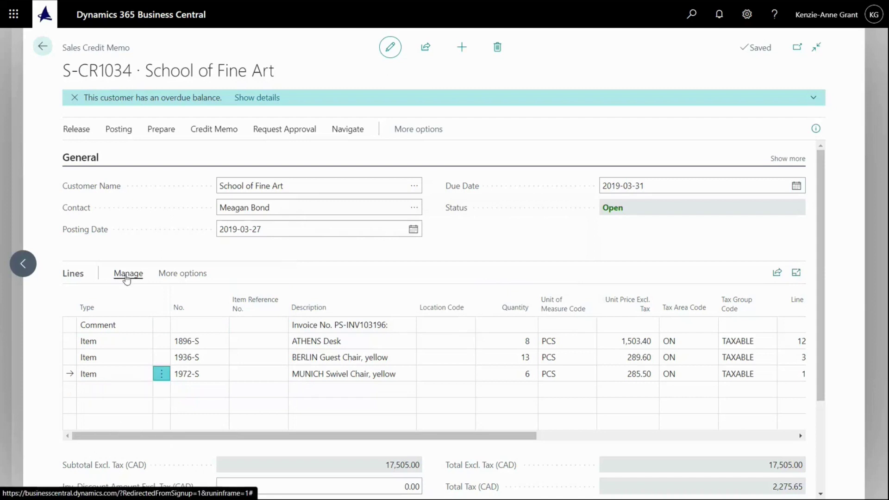
pyautogui.click(132, 370)
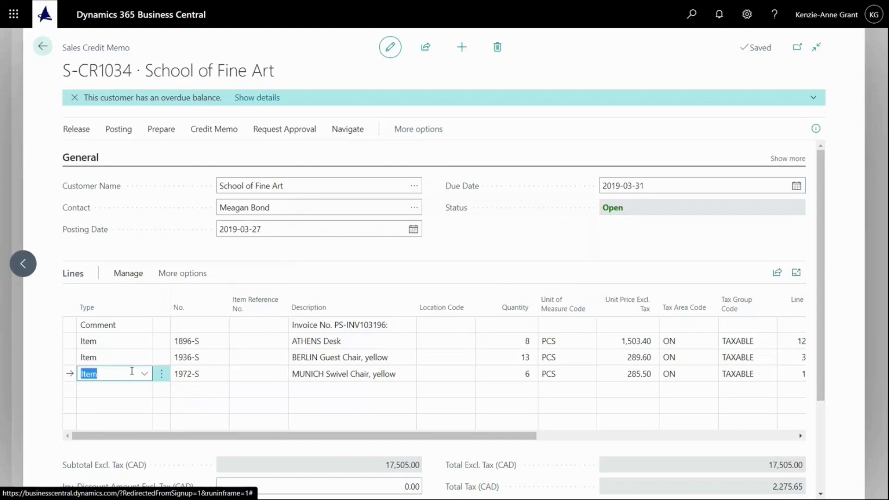
pyautogui.click(132, 275)
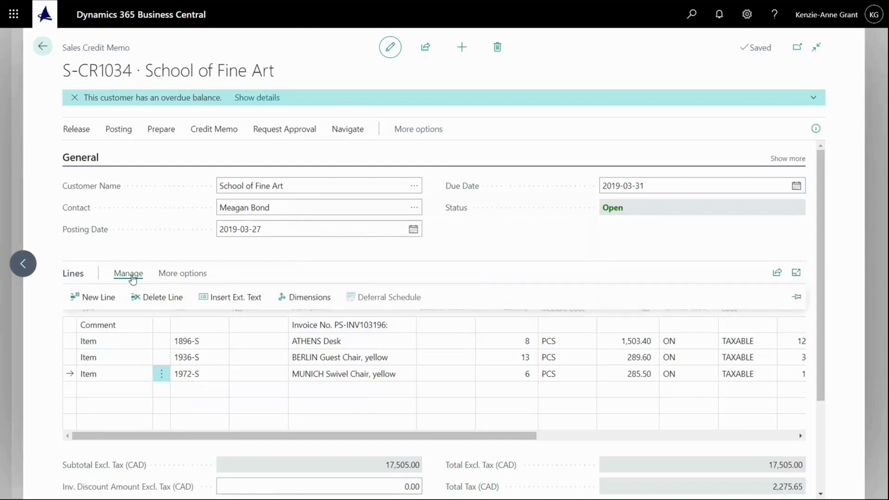
pyautogui.click(169, 299)
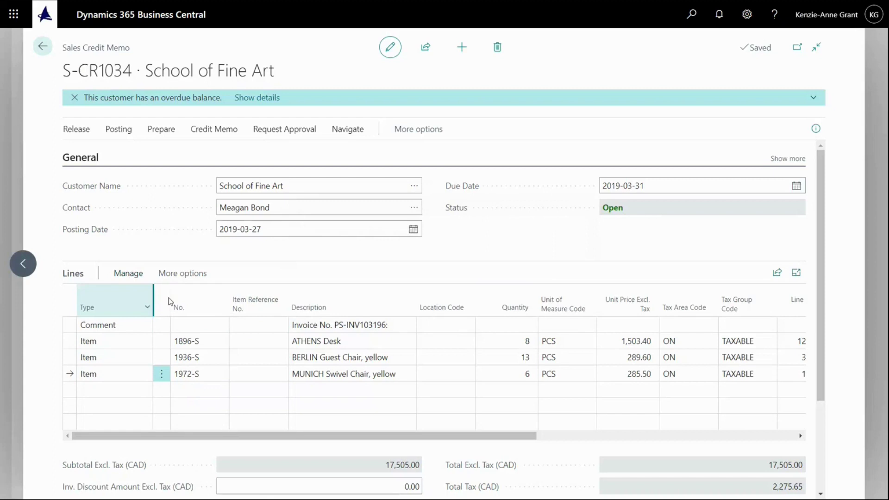
pyautogui.click(498, 290)
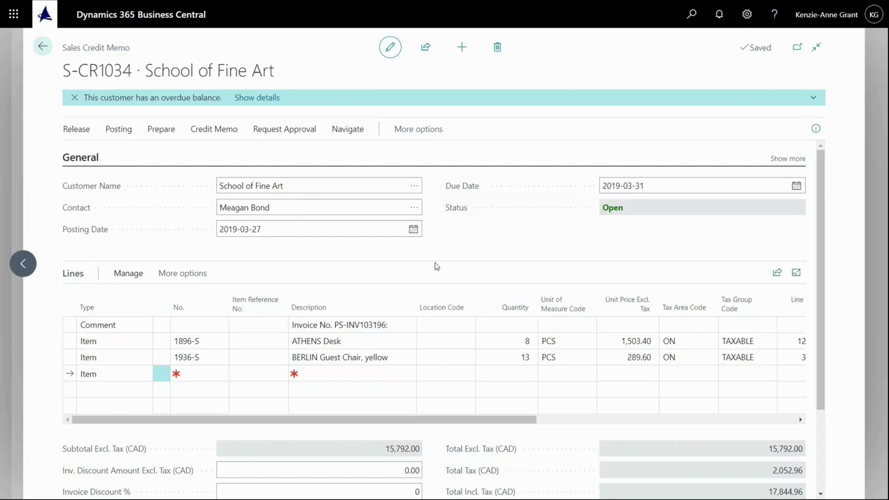
# Post credit memo S-CR1034 and open the resulting posted credit memo PS-CR104024
pyautogui.click(120, 130)
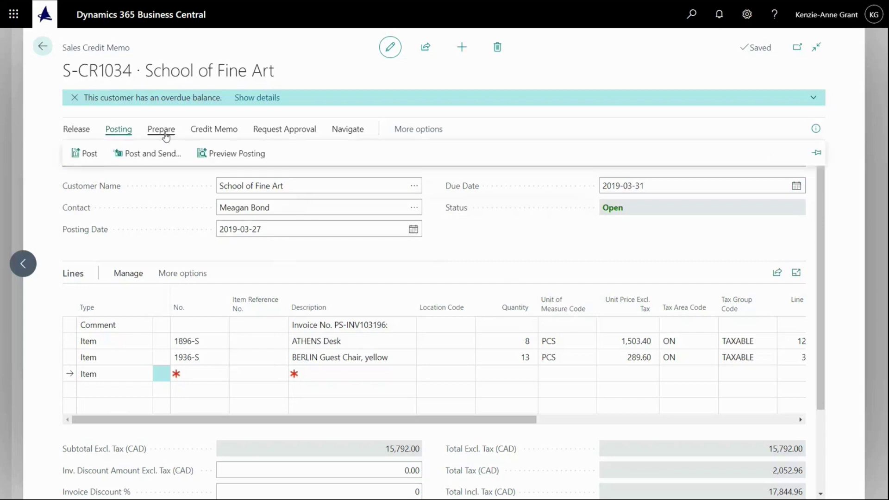
pyautogui.click(90, 154)
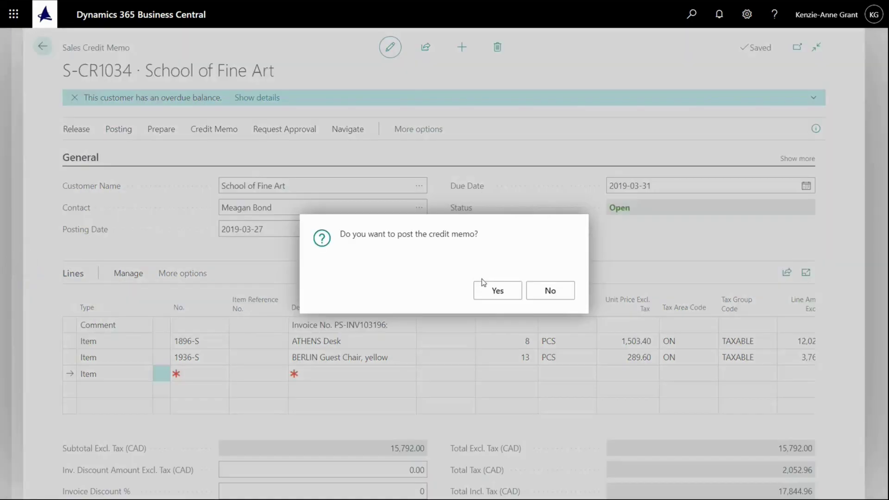
pyautogui.click(496, 291)
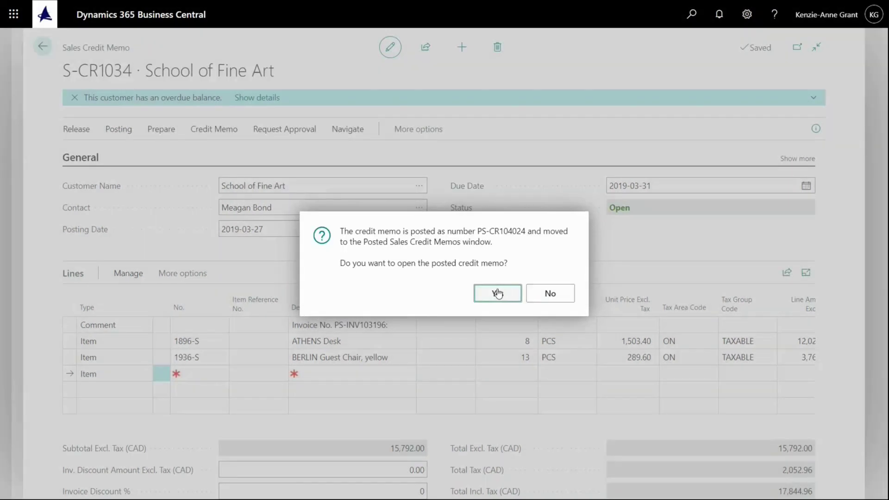
pyautogui.click(498, 293)
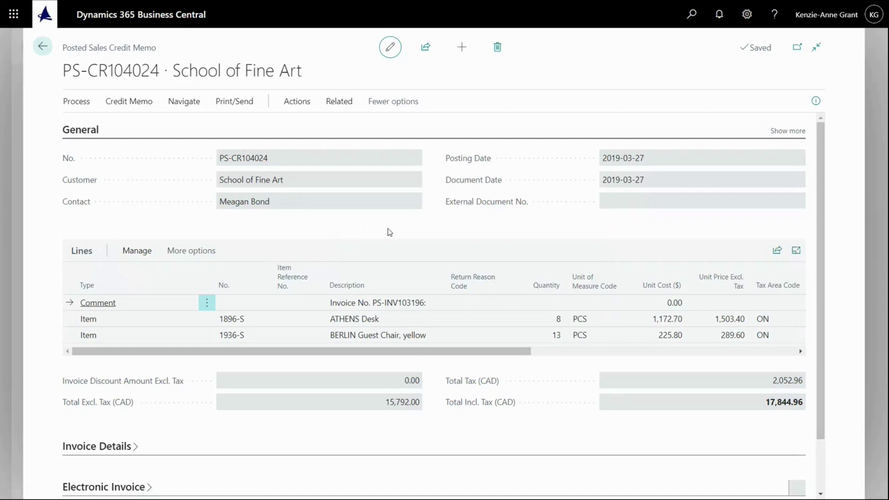
# Run Find entries on PS-CR104024 to list its 7 G/L, 2 value, tax and customer entries
pyautogui.click(300, 104)
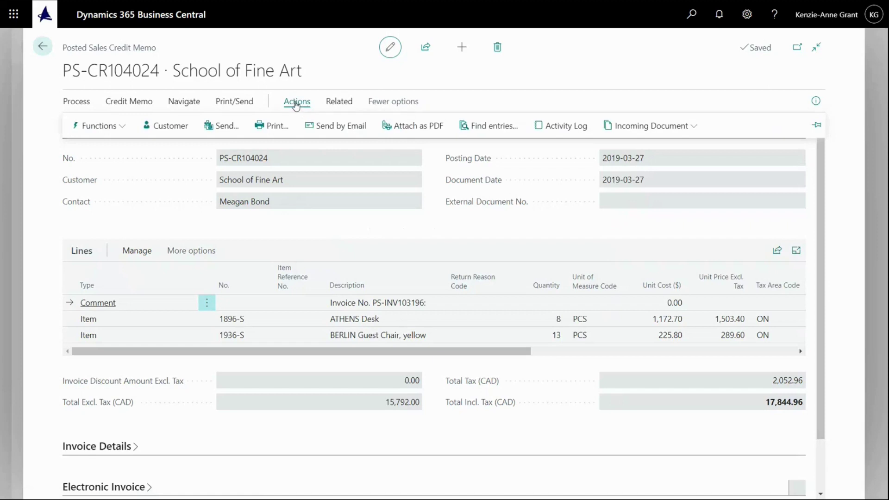
pyautogui.click(488, 125)
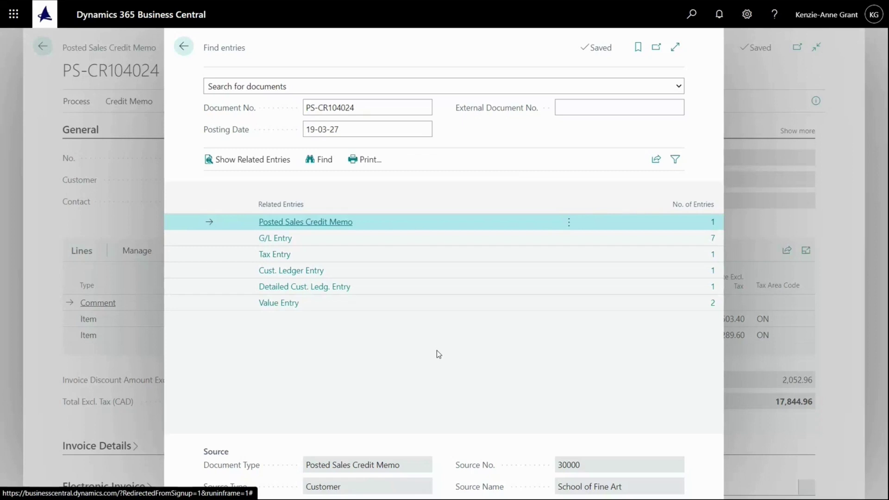
# Search 'posted return rec', open return receipt S-RCPT107006, and hide the Notes pane
pyautogui.click(691, 16)
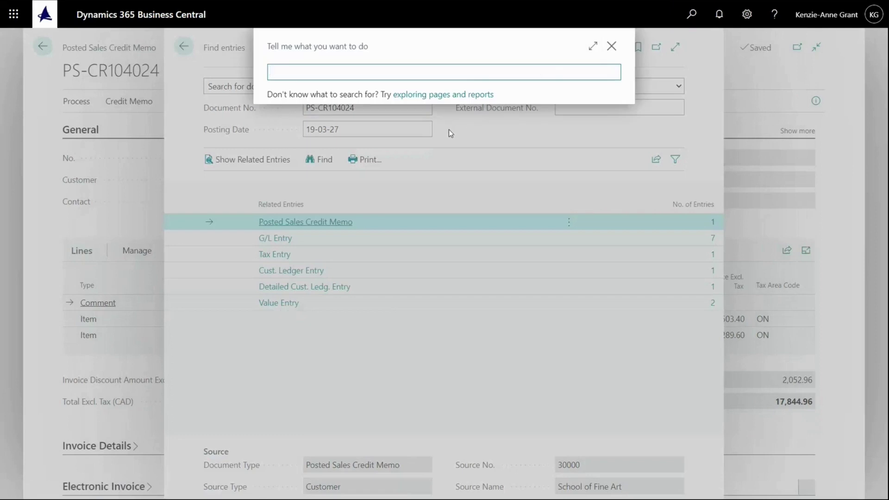
pyautogui.write('posted ret')
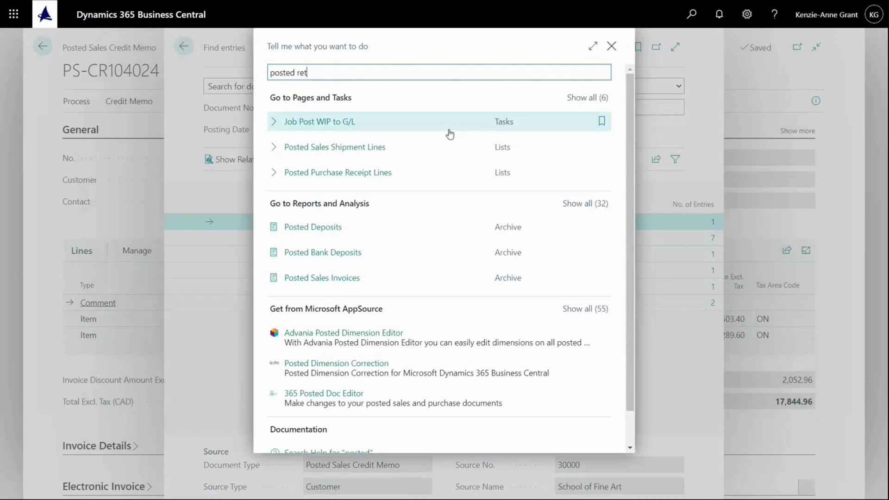
pyautogui.write('urn rec')
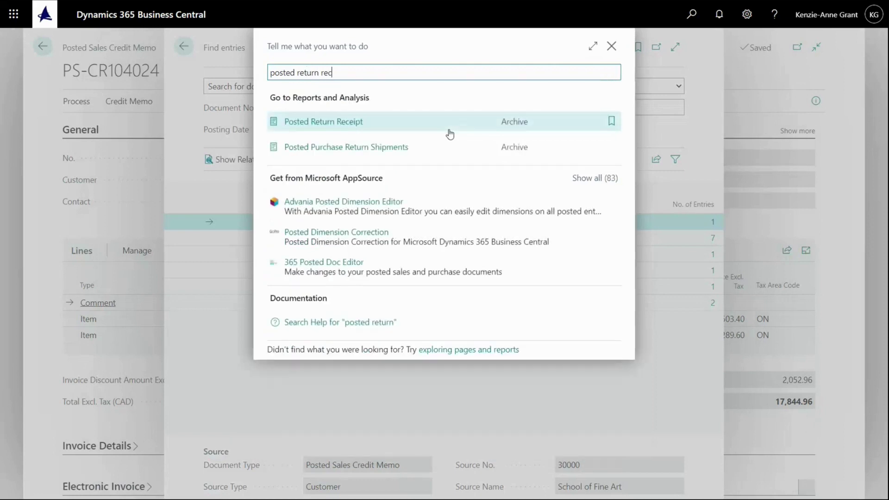
pyautogui.click(320, 126)
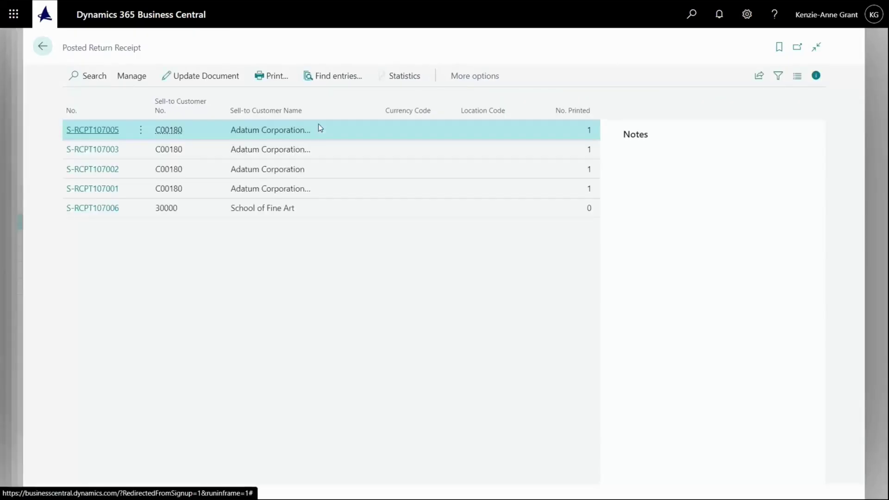
pyautogui.click(103, 212)
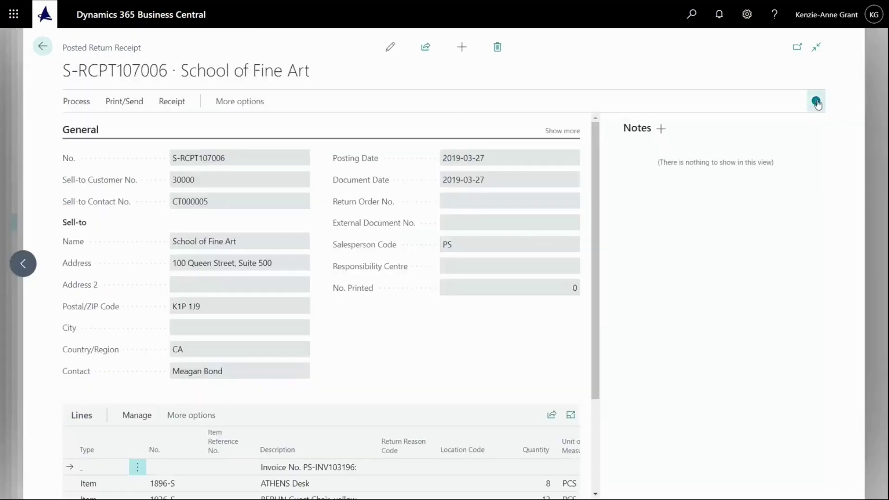
pyautogui.click(817, 102)
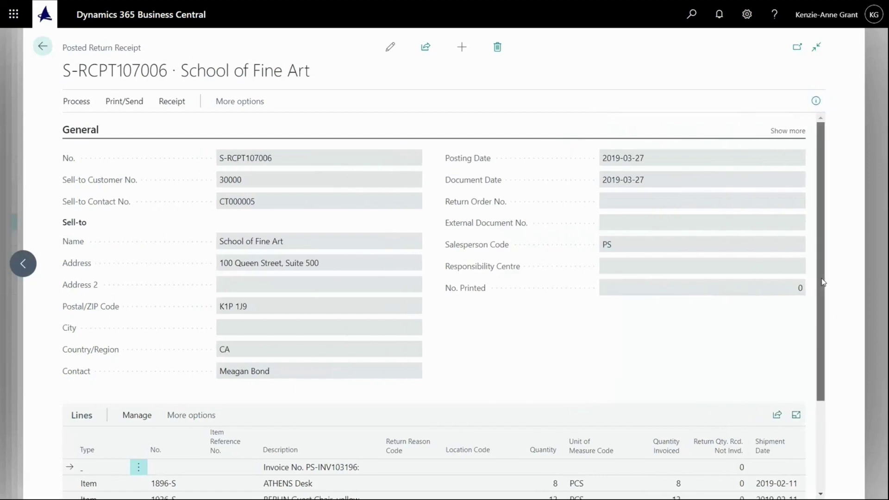
# Scroll to the ATHENS Desk and BERLIN Guest Chair lines, then show the receipt's Actions menu
pyautogui.scroll(-3, 823, 283)
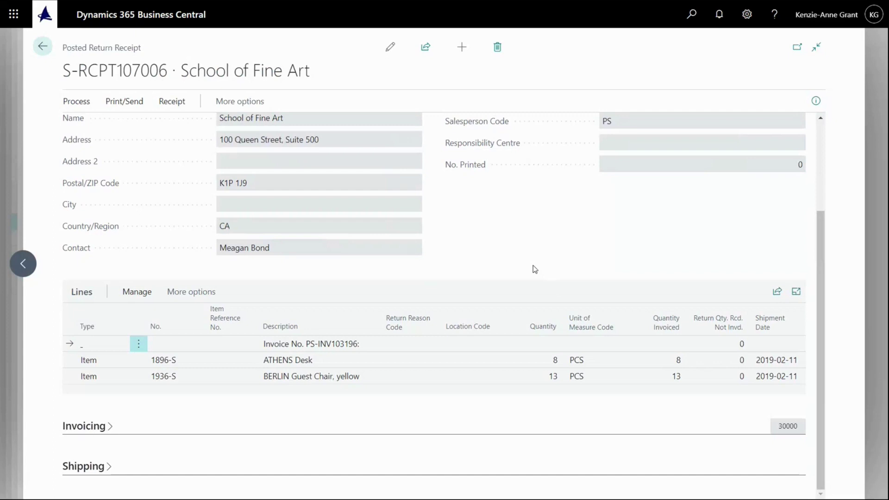
pyautogui.click(78, 101)
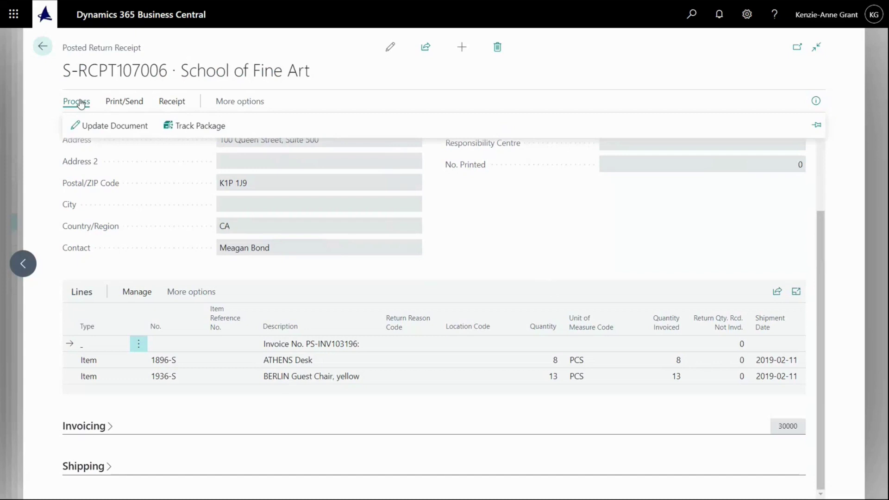
pyautogui.click(242, 102)
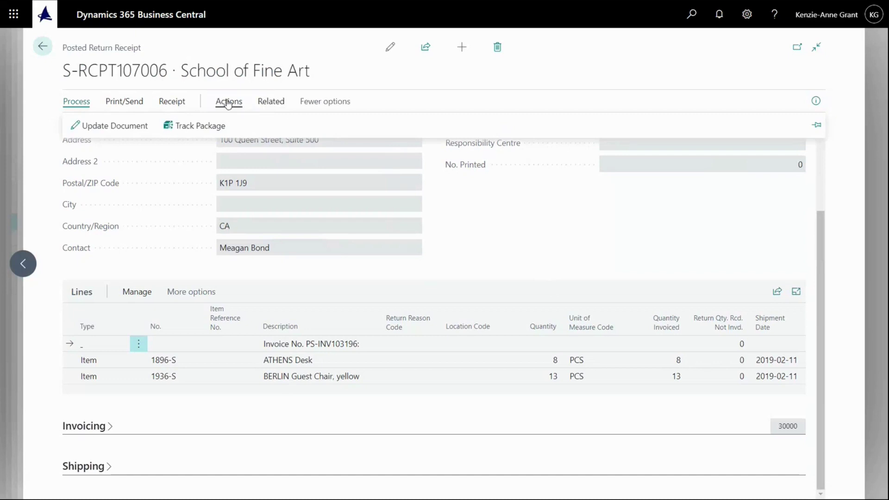
pyautogui.click(228, 102)
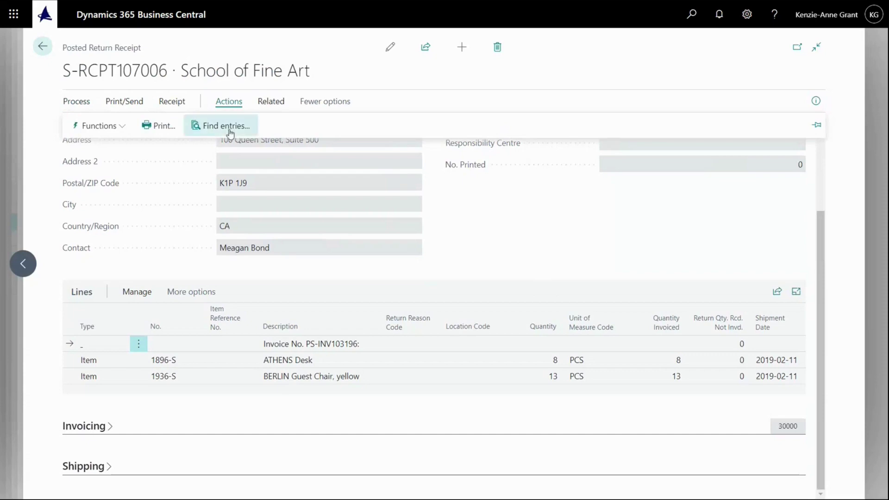
# Find entries for S-RCPT107006 and open its 2 item ledger entries
pyautogui.click(227, 126)
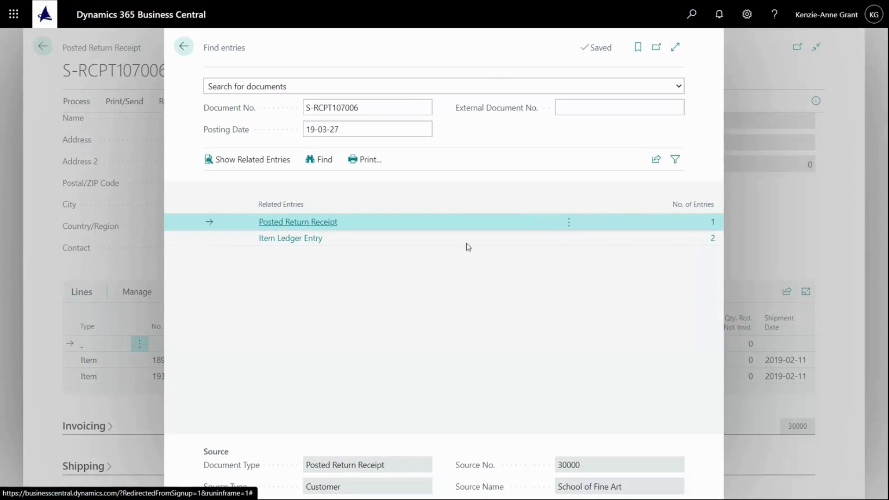
pyautogui.click(713, 239)
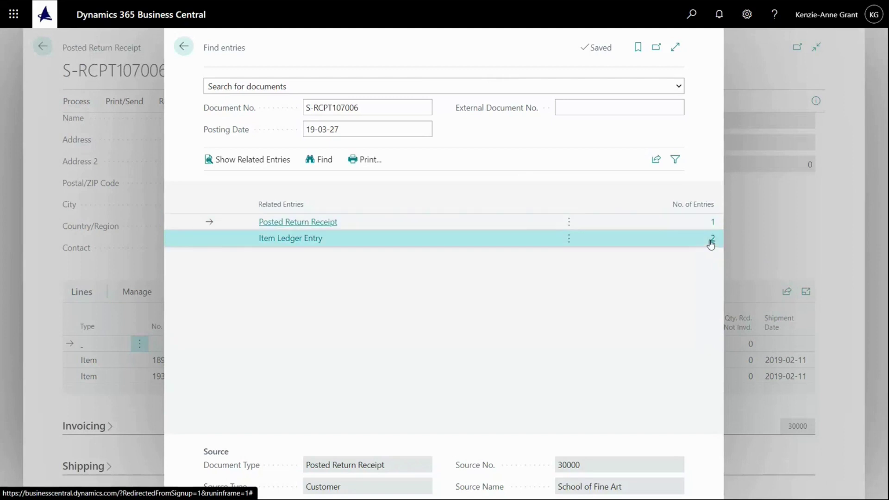